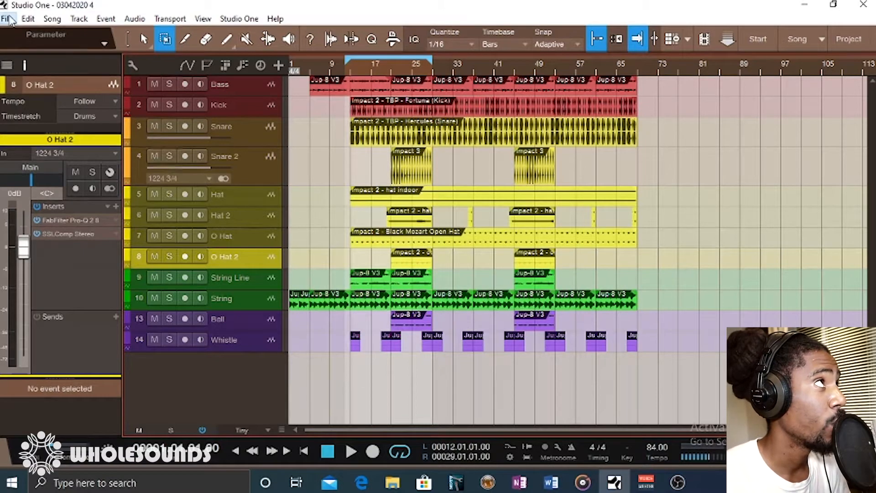
Step: Save the song under the new name 03042020 STEMS in its current folder
click(7, 19)
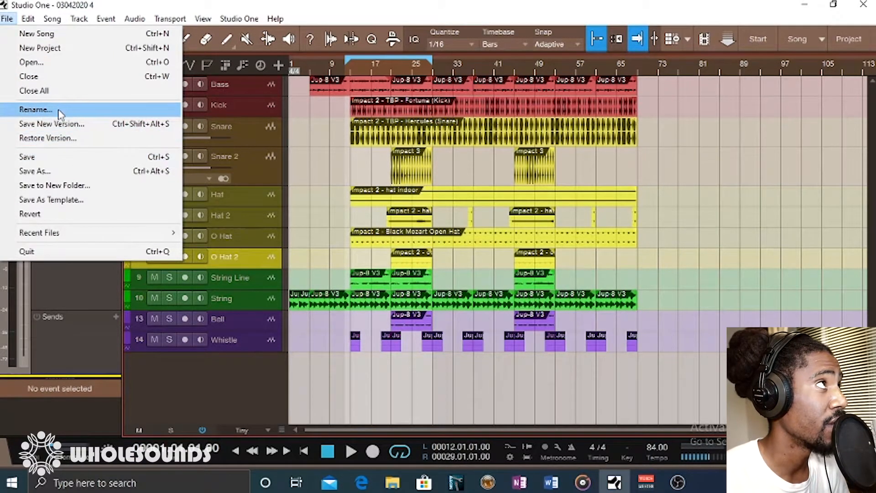
click(59, 170)
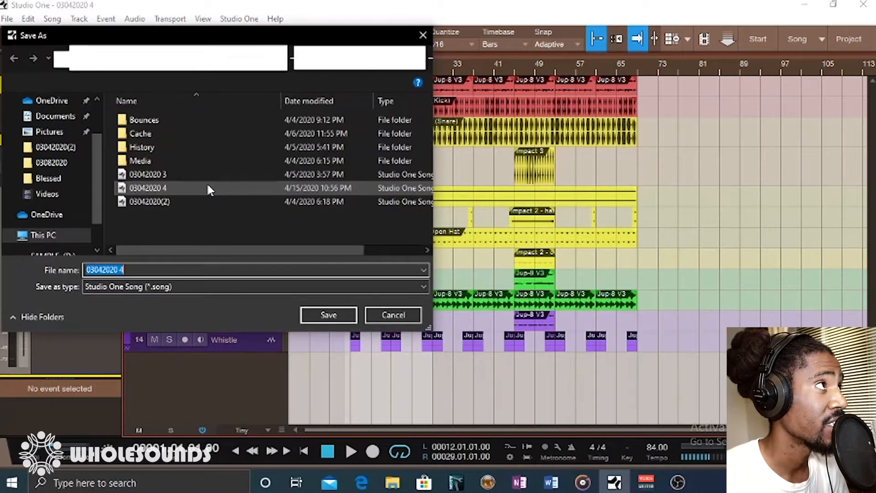
key(End)
key(BackSpace)
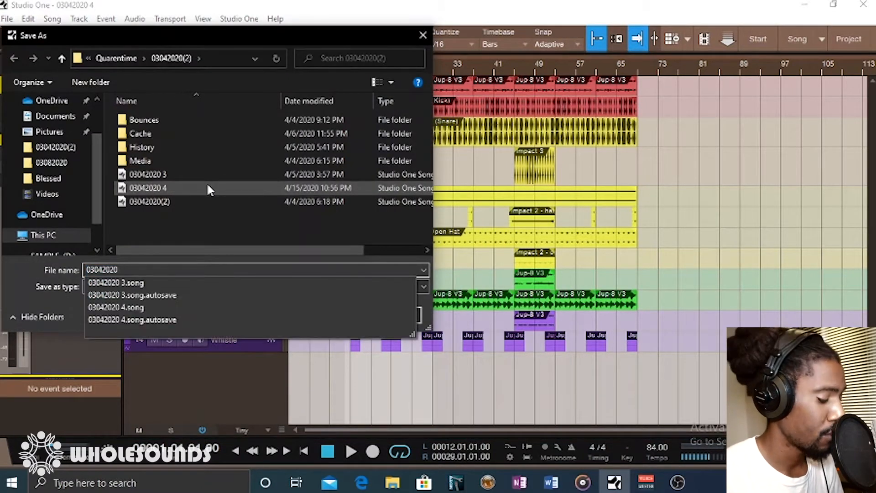
text(STEMS)
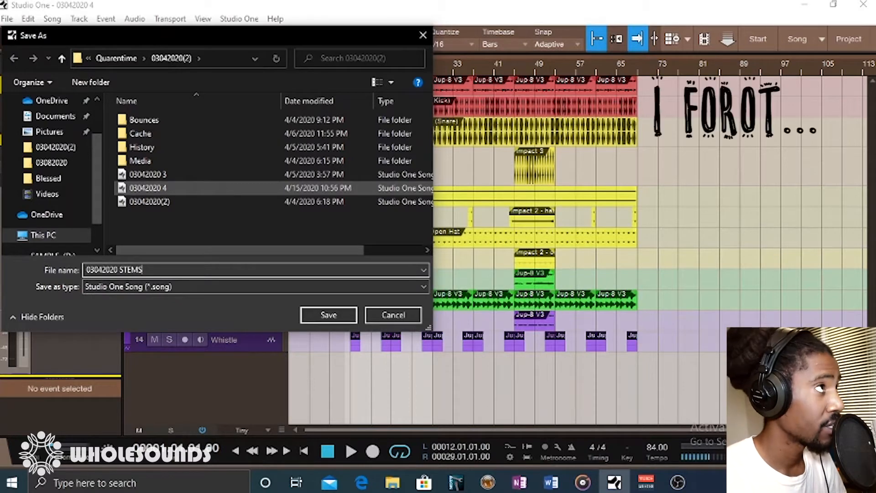
key(Return)
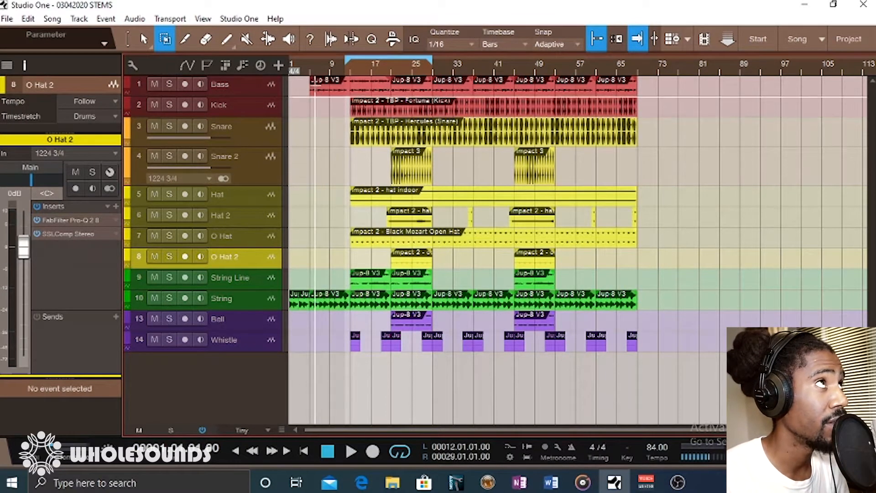
Step: Play the song from about bar 23 and select all tracks from Bass through Whistle
click(395, 73)
key(space)
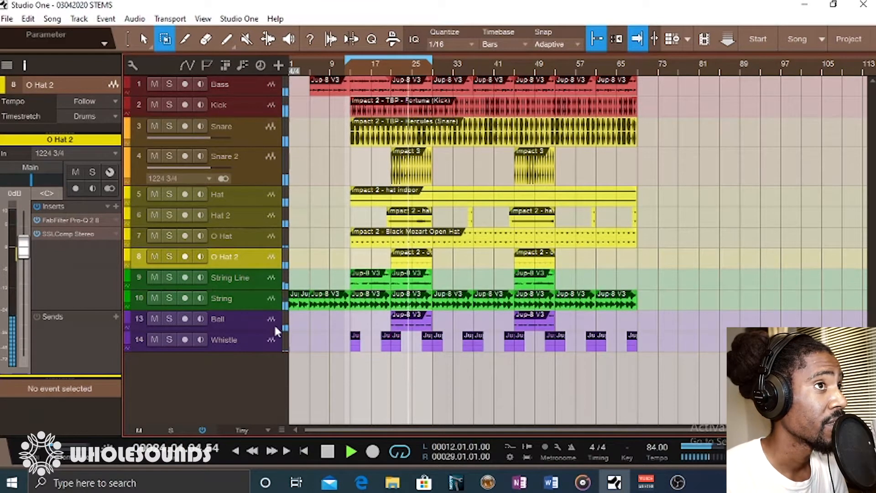
click(262, 82)
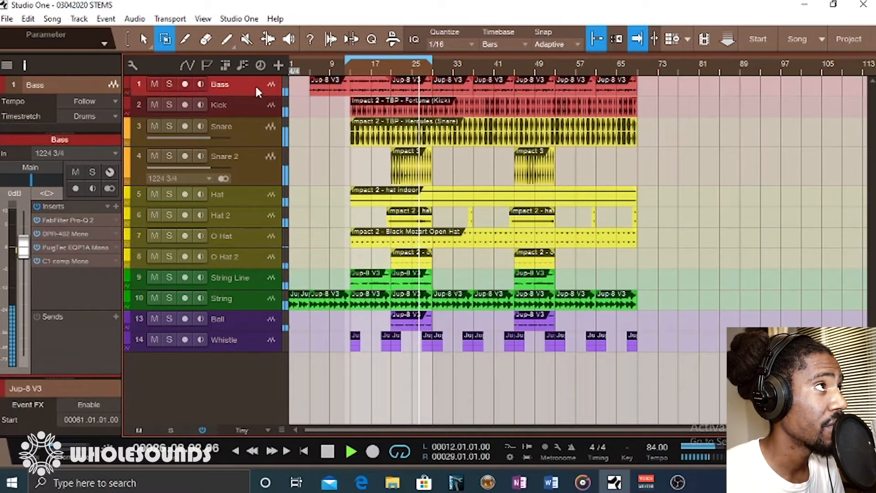
shift+click(250, 341)
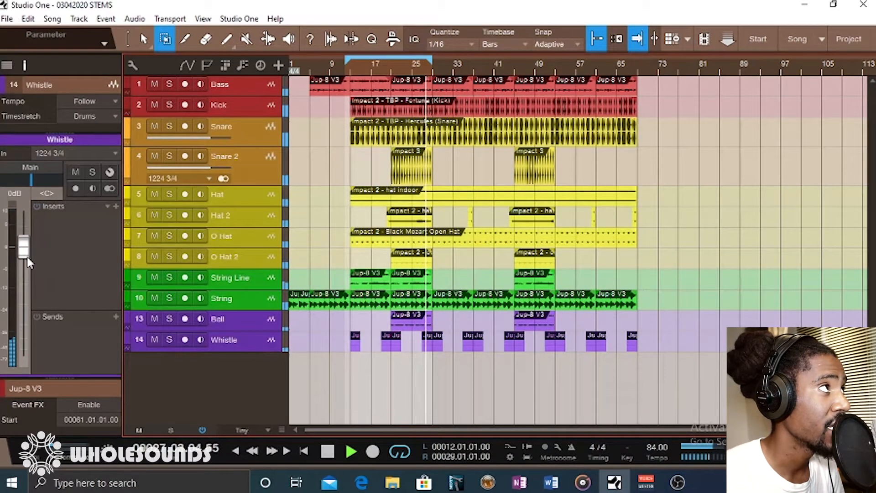
Step: Try moving the volume faders of the selected tracks, undo the change, and stop playback
drag(27, 257, 25, 258)
key(ctrl+z)
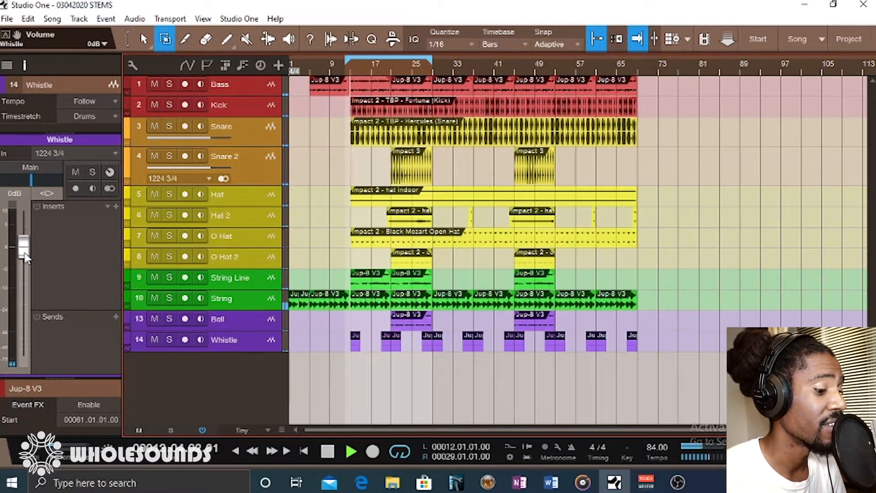
key(space)
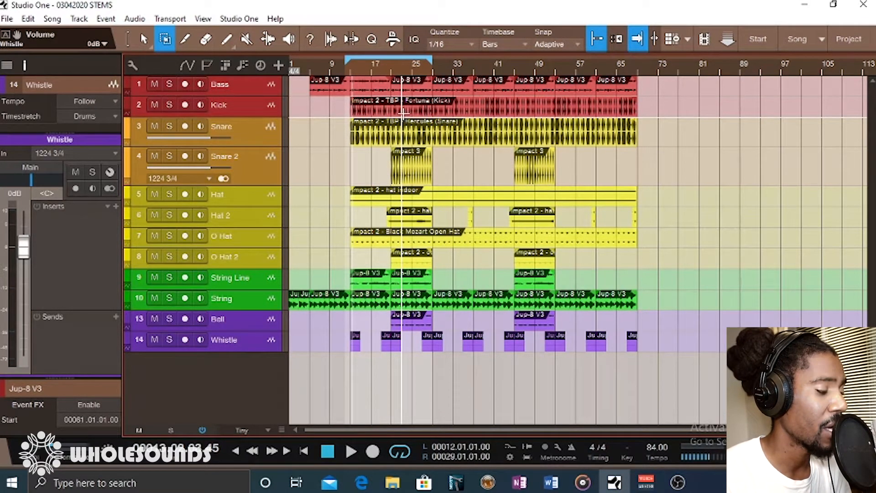
Step: Select every event in the arrangement and bounce them into one continuous audio event per track
key(ctrl+a)
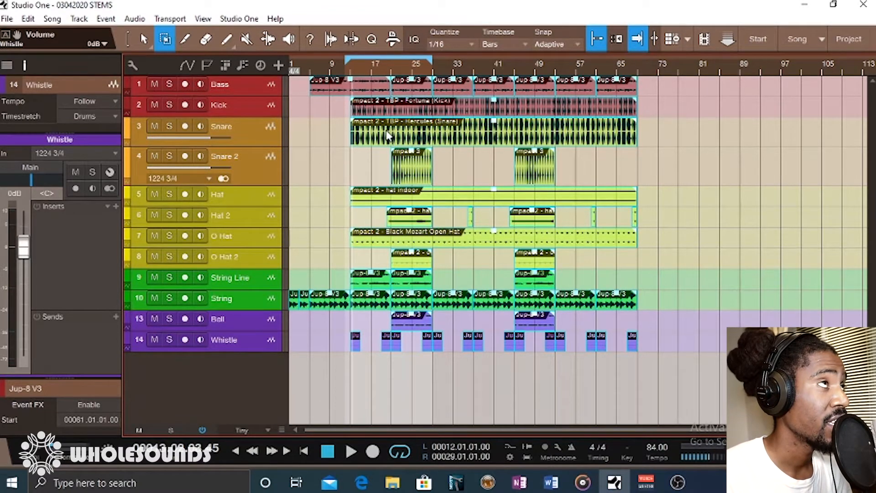
key(ctrl+b)
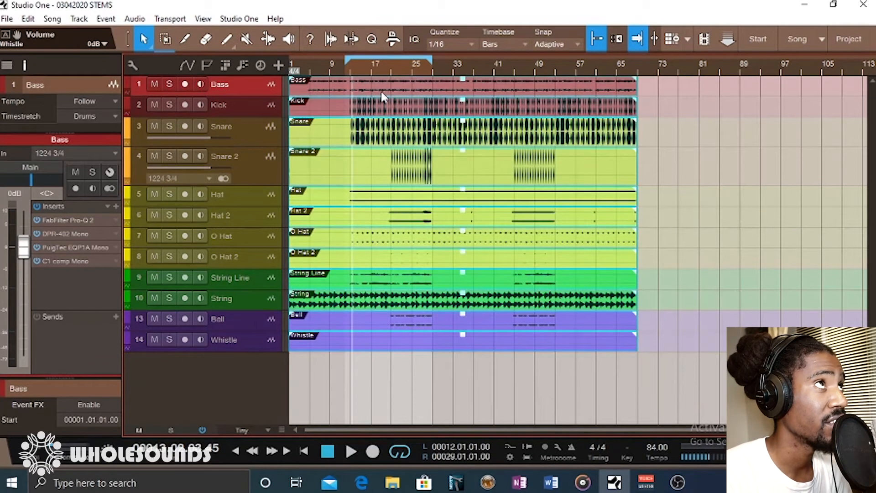
drag(382, 85, 361, 81)
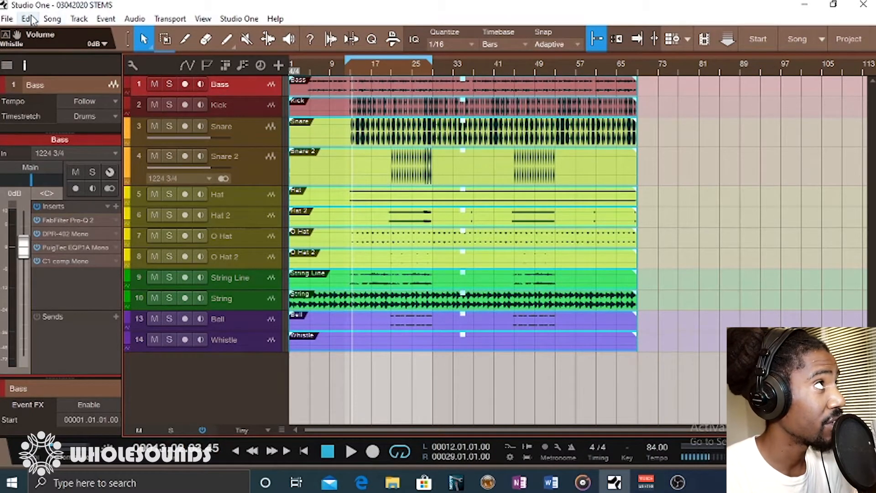
Step: Save the song to a new folder inside Quarentime, with the tempo added to the name: 03042020 STEMS 84bpm
click(8, 19)
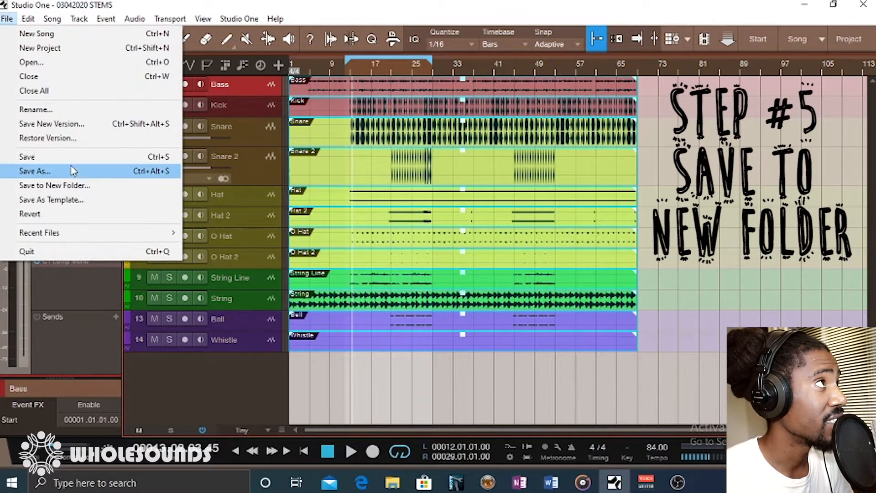
click(77, 186)
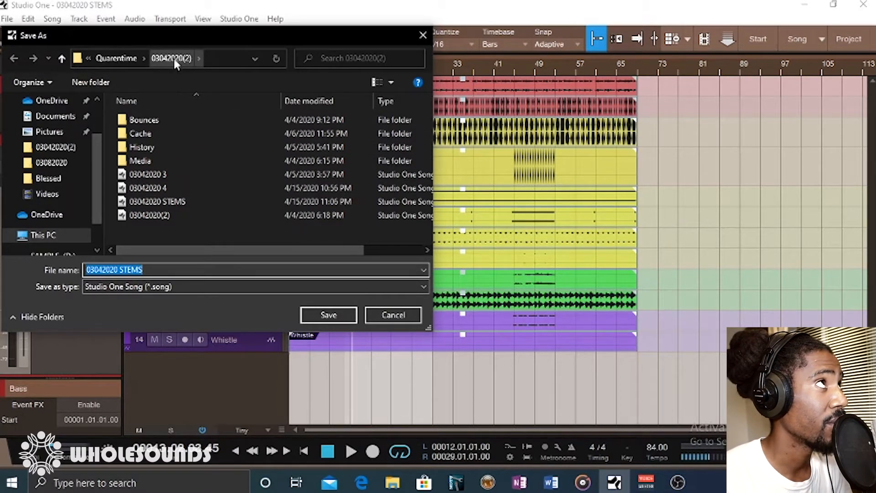
click(123, 54)
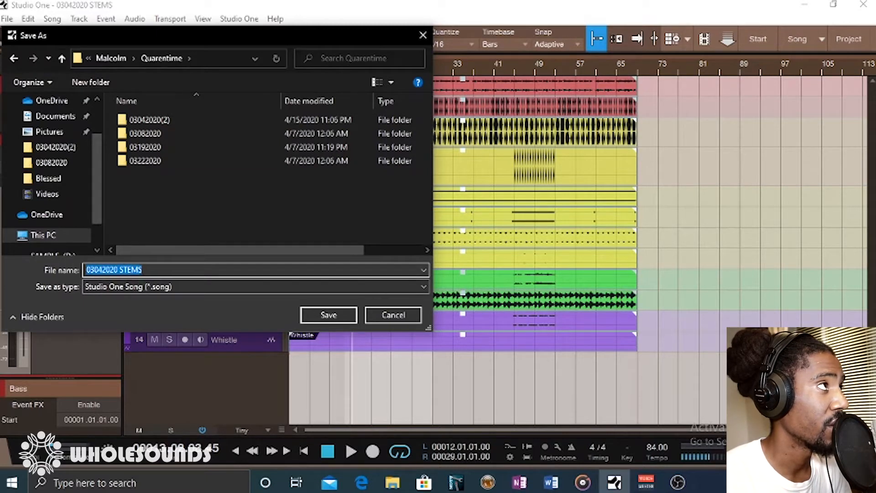
click(149, 268)
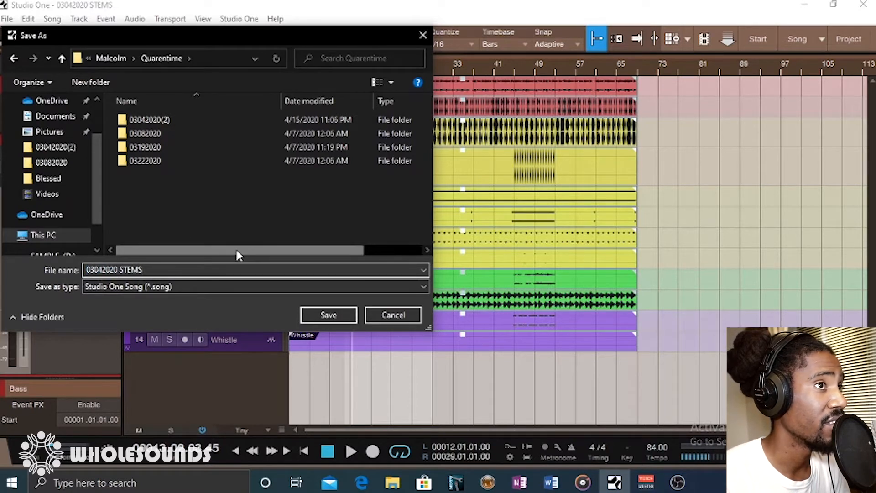
text(84bpm)
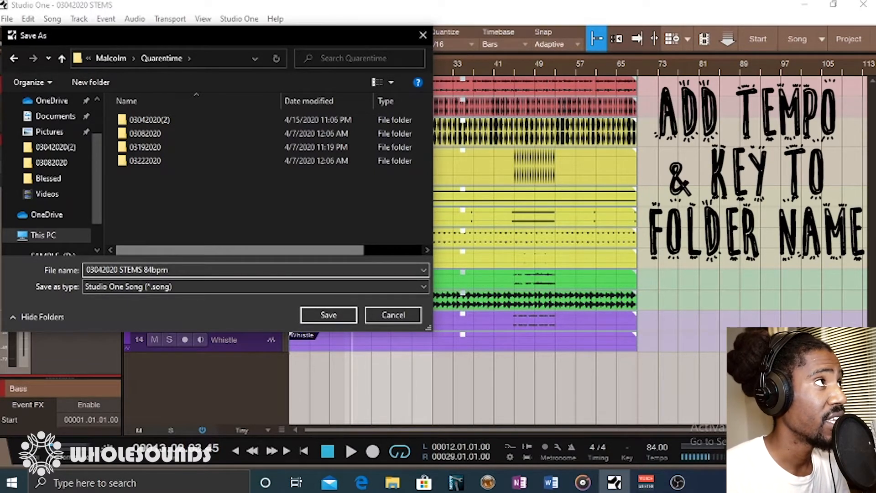
click(334, 316)
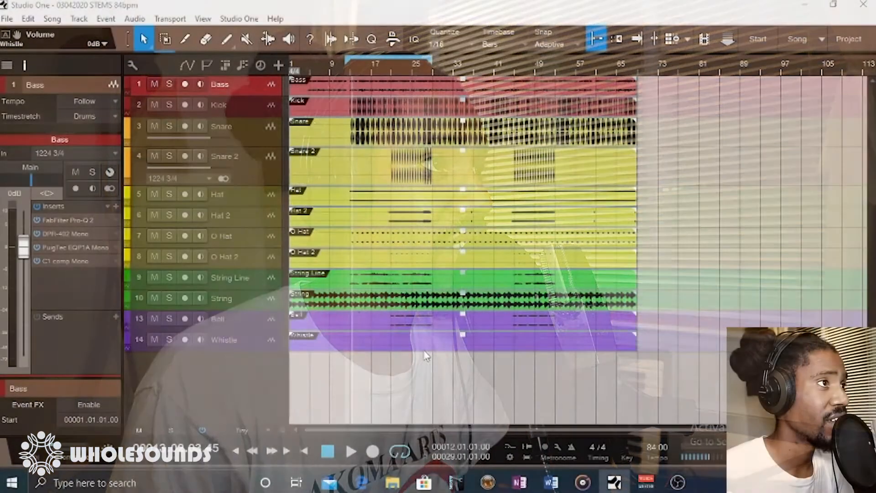
Step: Switch to File Explorer and open the Artists folder inside Studio One on the SAMPLE (D:) drive
key(super+e)
double_click(557, 338)
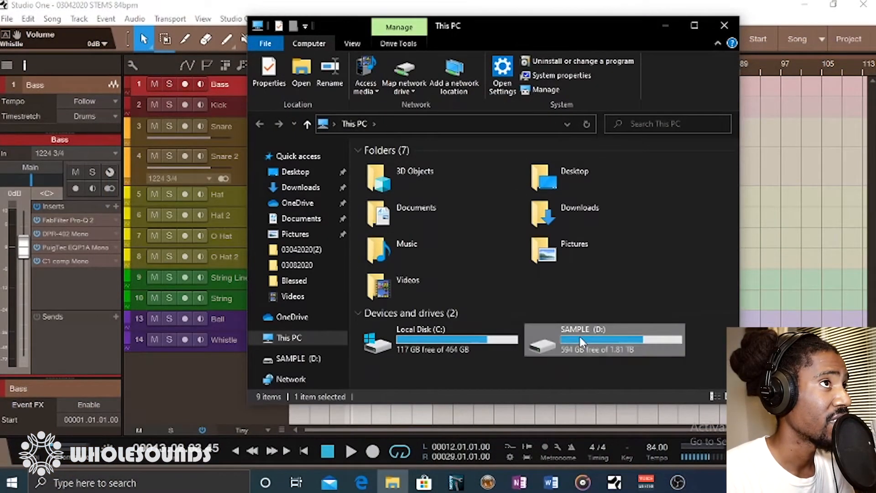
double_click(401, 231)
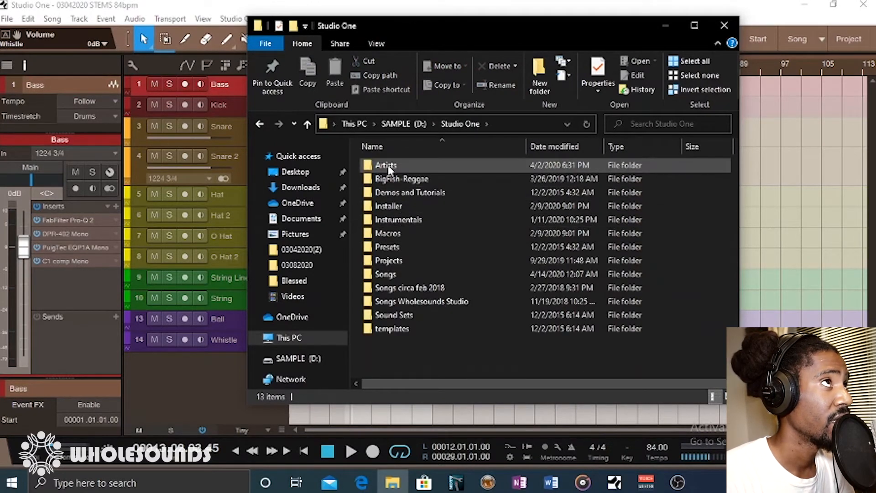
double_click(387, 164)
Step: Find the artist's folder in the Artists list and open its Quarentime subfolder
scroll(415, 280, down, 5)
scroll(414, 283, down, 1)
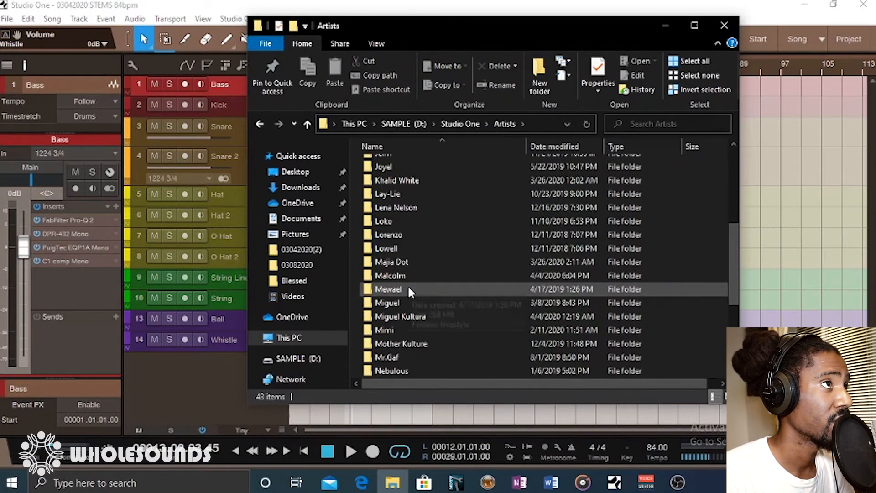
double_click(398, 266)
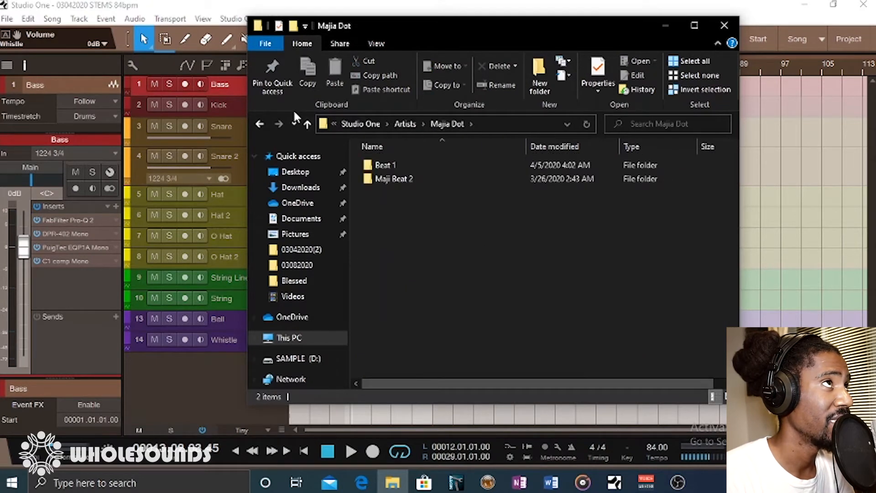
click(260, 123)
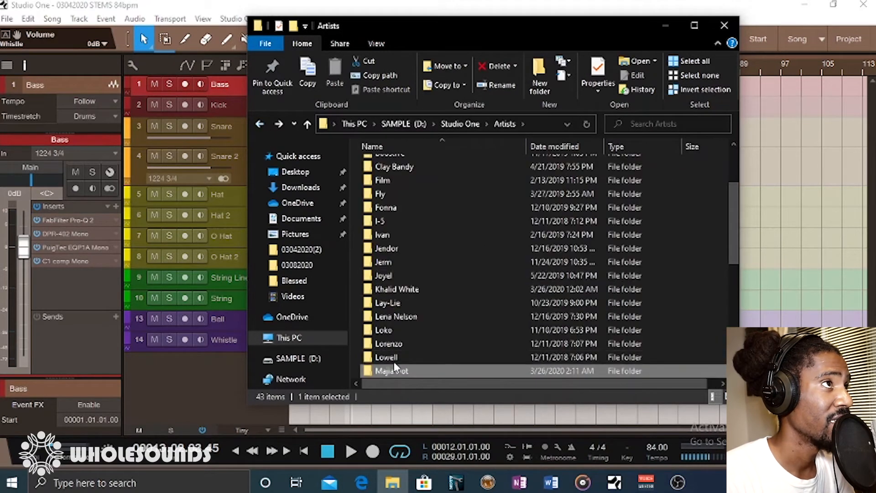
scroll(397, 343, down, 1)
double_click(400, 347)
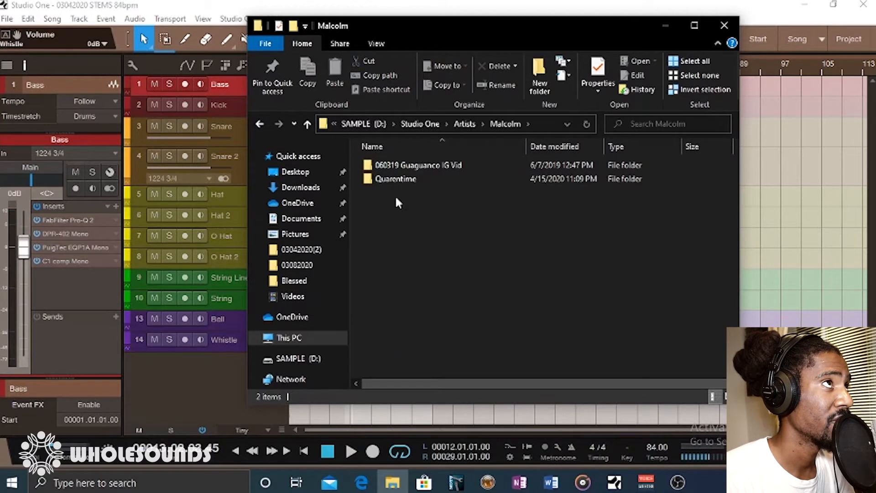
double_click(396, 179)
Step: Open the Media folder inside 03042020 STEMS 84bpm and select all the stem audio files to check them
double_click(422, 165)
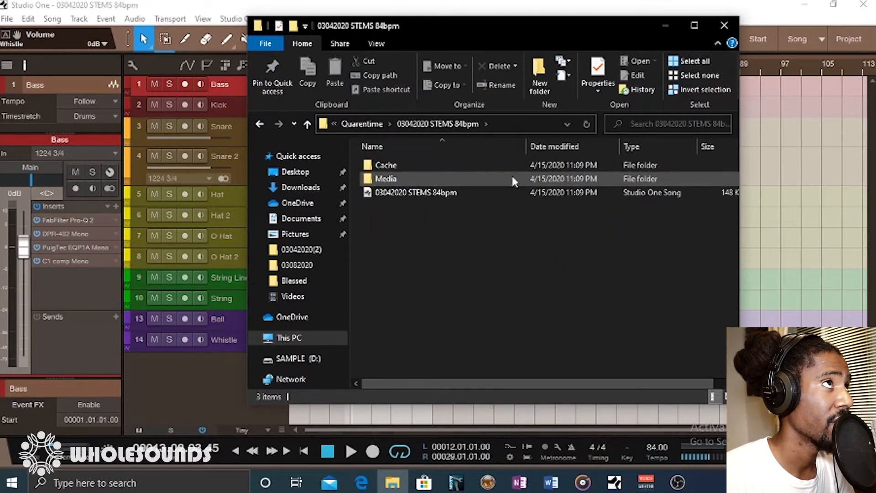
double_click(396, 180)
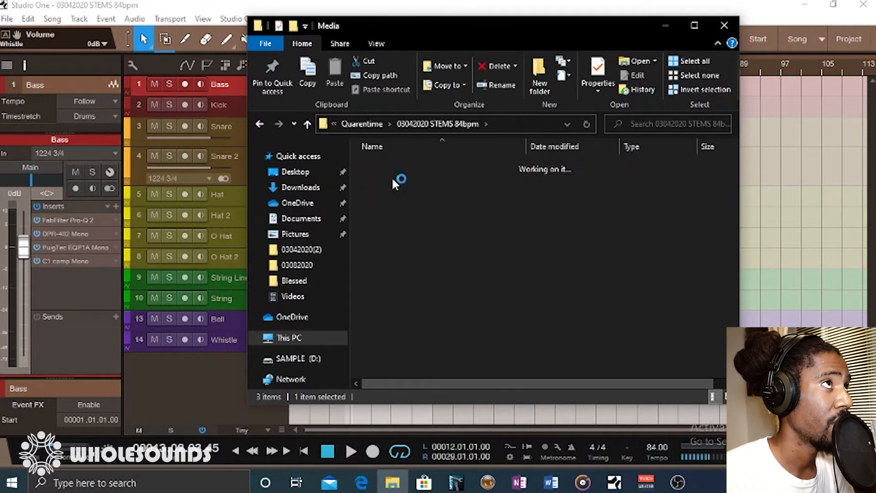
drag(443, 338, 482, 206)
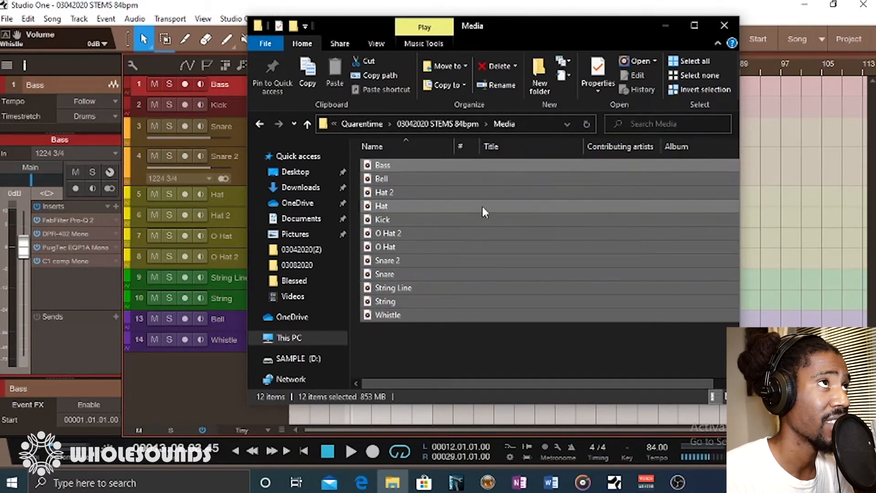
Step: Return to the Quarentime folder and compress the 03042020 STEMS 84bpm folder into a ZIP archive, then select the archive
click(260, 121)
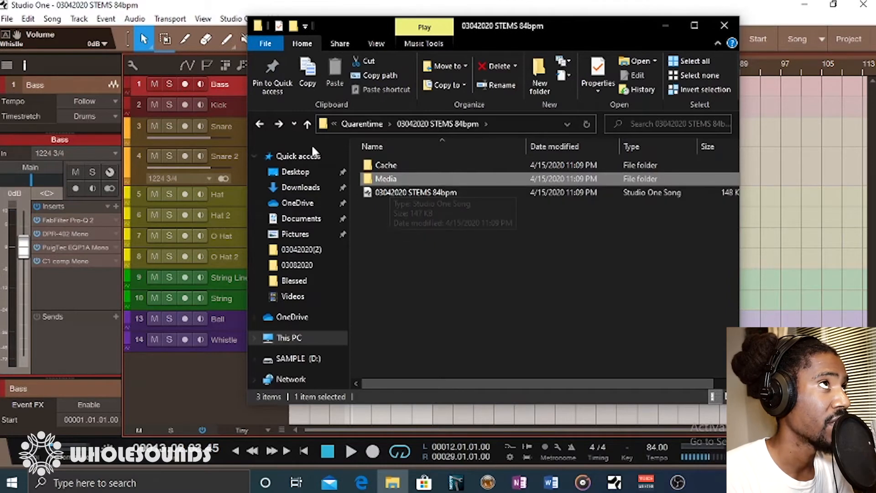
click(258, 120)
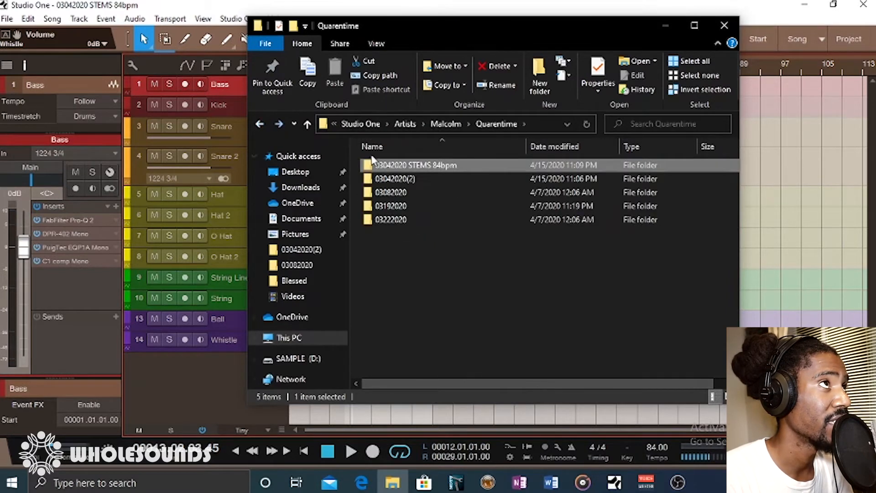
right_click(404, 166)
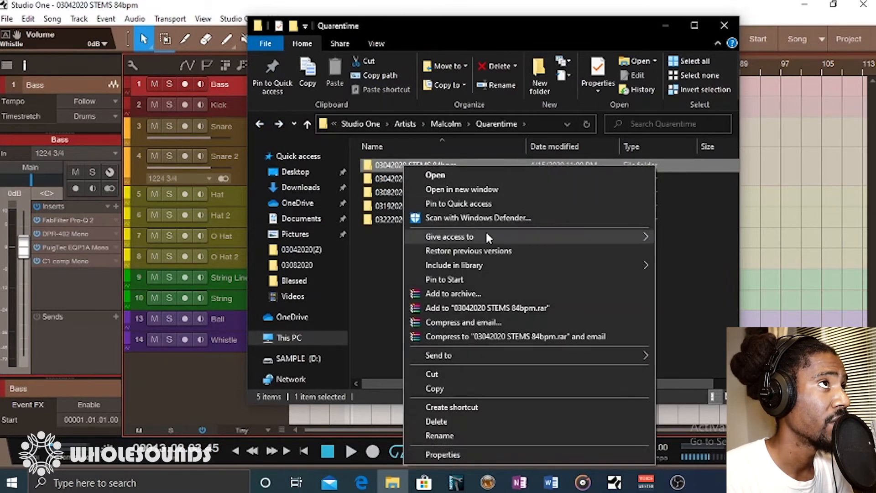
click(486, 293)
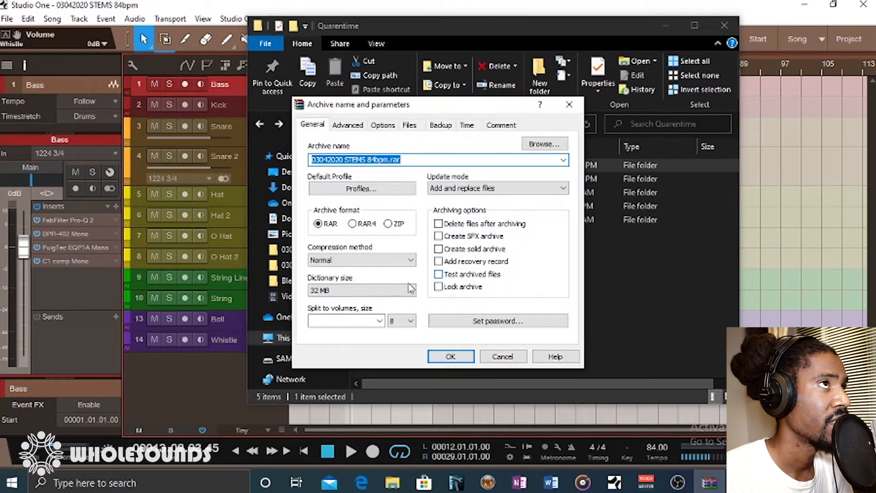
click(389, 223)
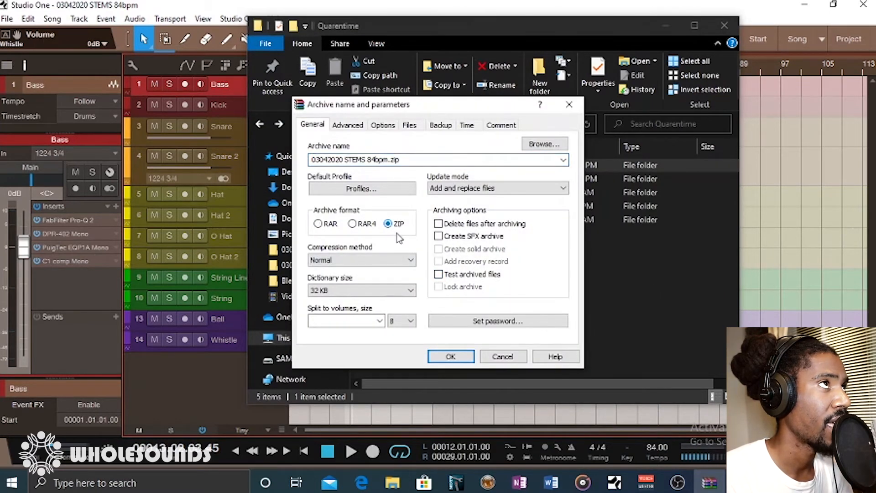
click(452, 356)
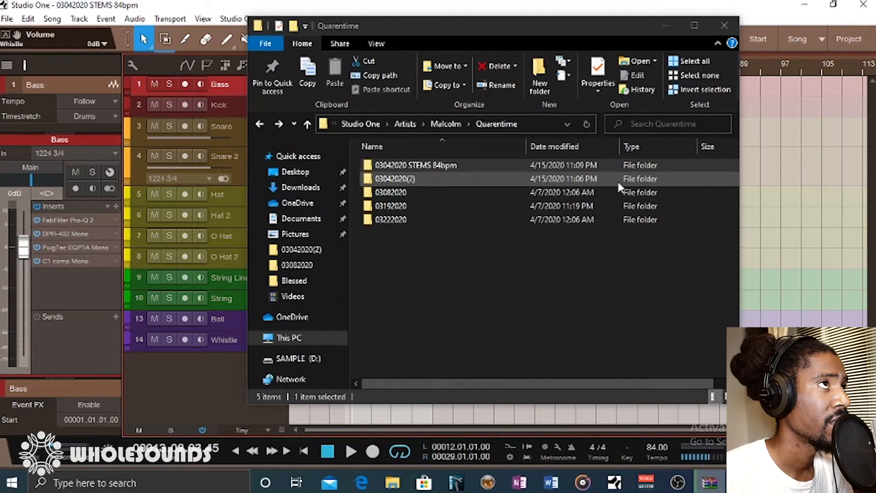
click(431, 235)
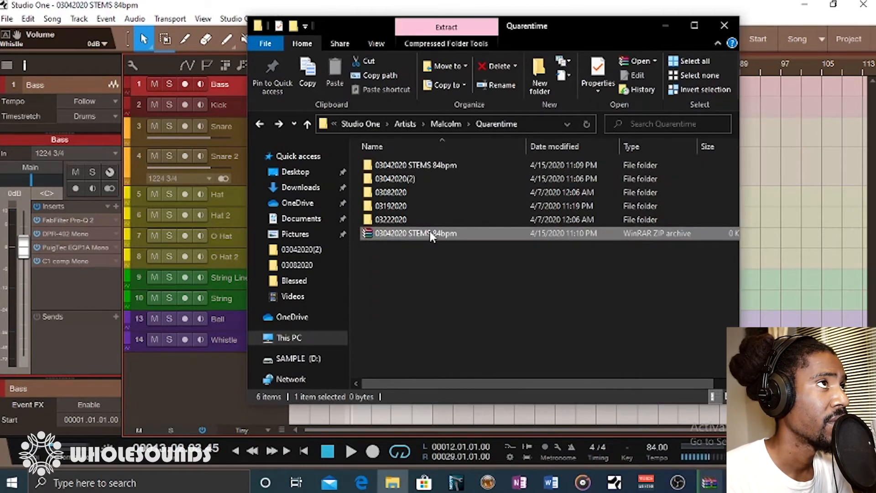